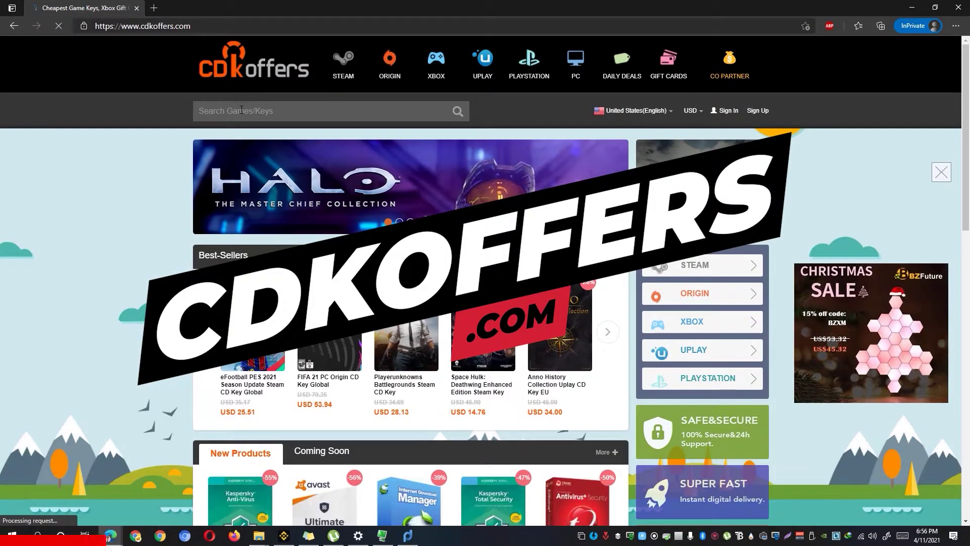
- Search the CDKoffers store for 'office', then for 'windows'
left_click(241, 110)
type("office")
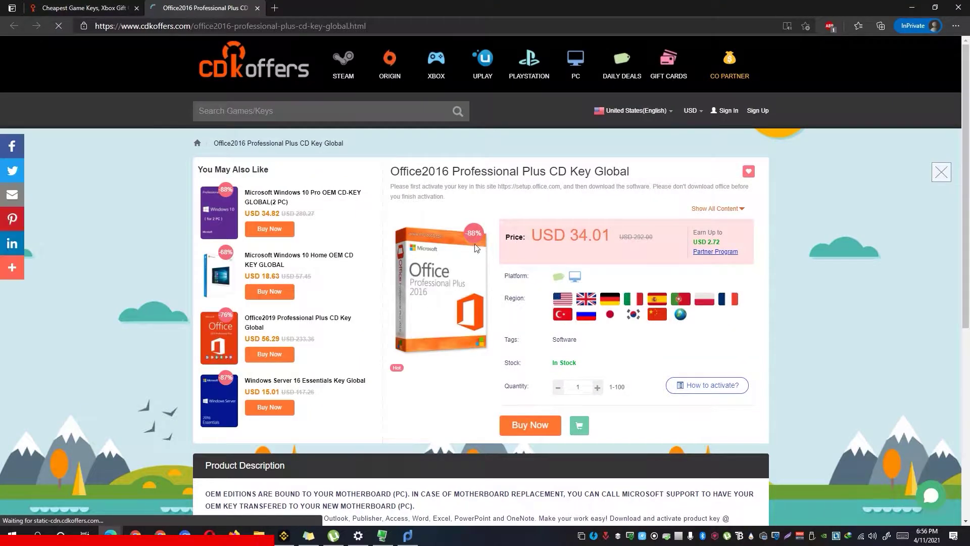
left_click(232, 114)
type("windows")
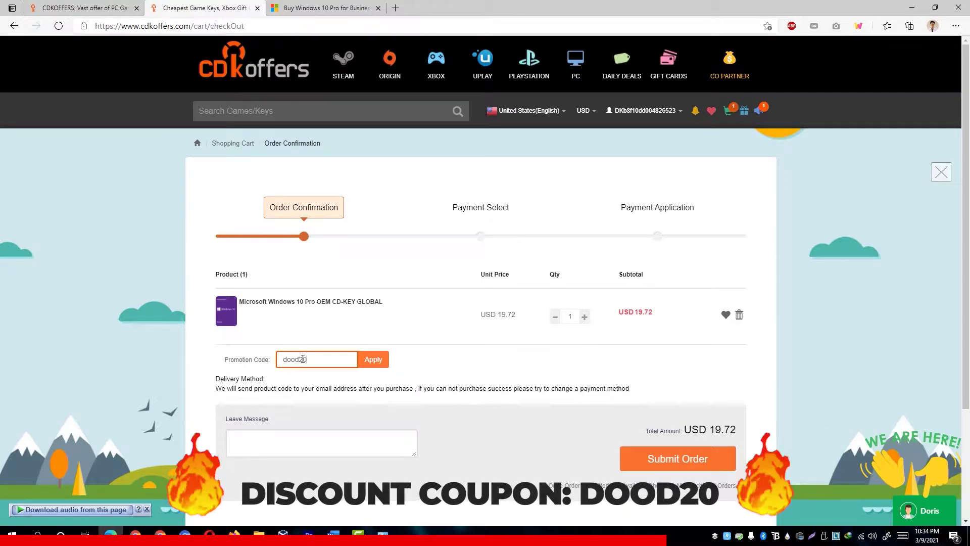
- Apply the DOOD20 promo code, view the purchased Windows key, and paste it into activation
left_click(370, 360)
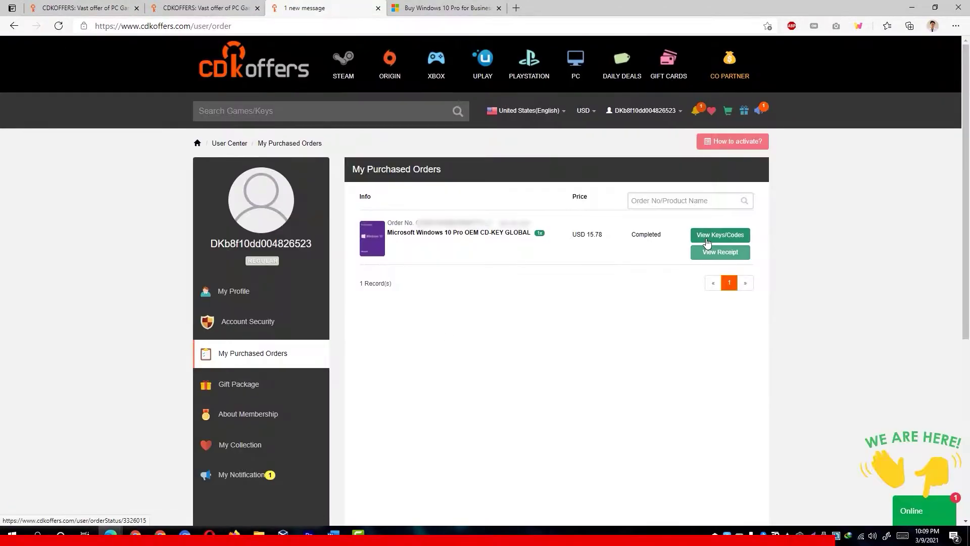
left_click(707, 243)
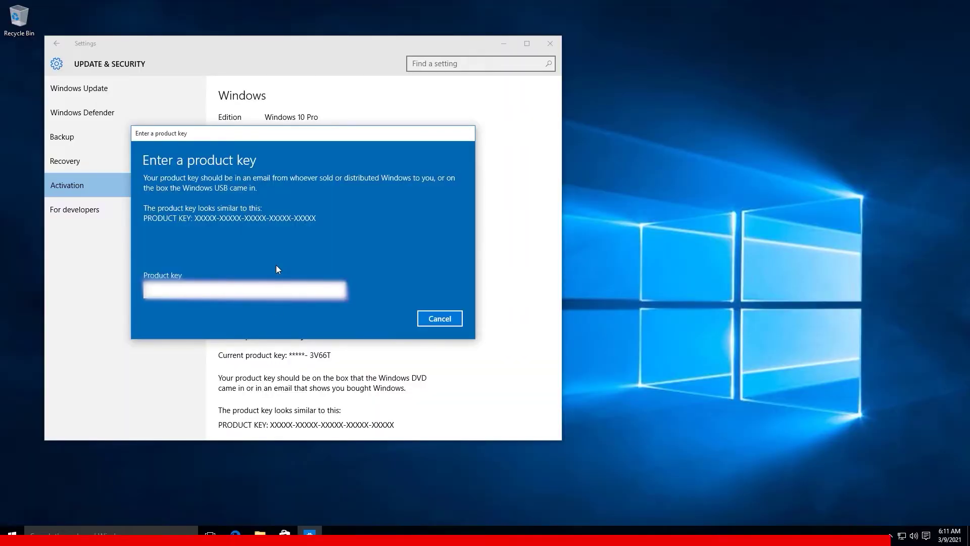
right_click(281, 289)
left_click(292, 268)
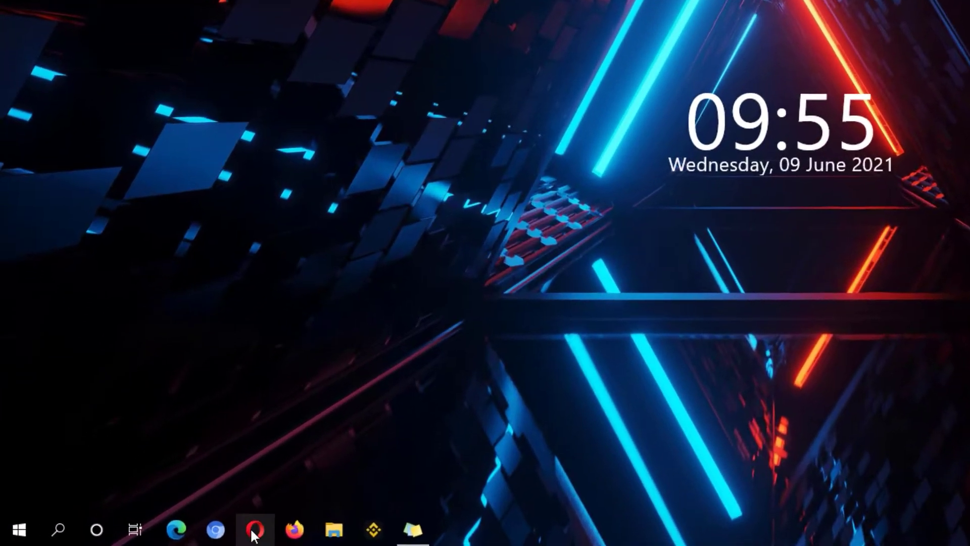
- Load videoconvert.minitool.com in Opera
left_click(160, 536)
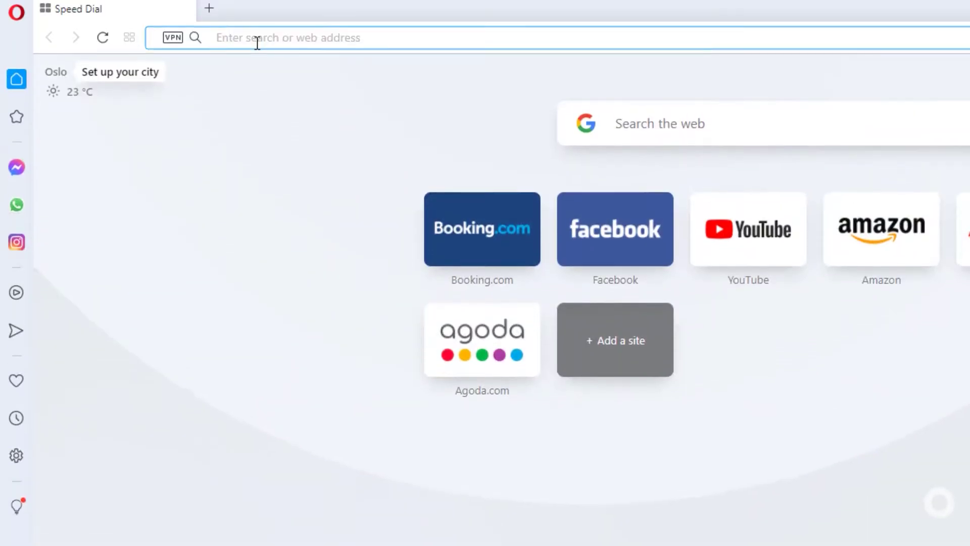
type("videoconvert.")
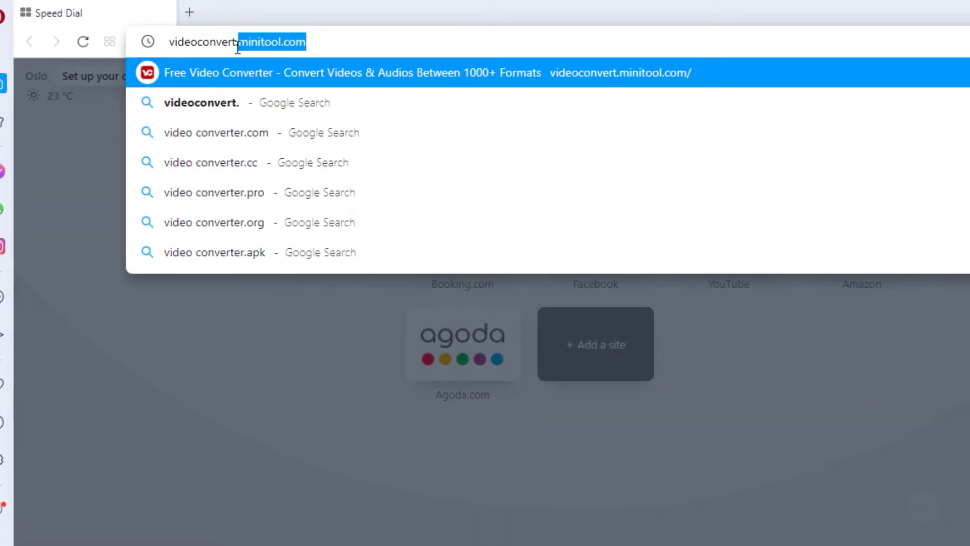
type("minitool")
key("Return")
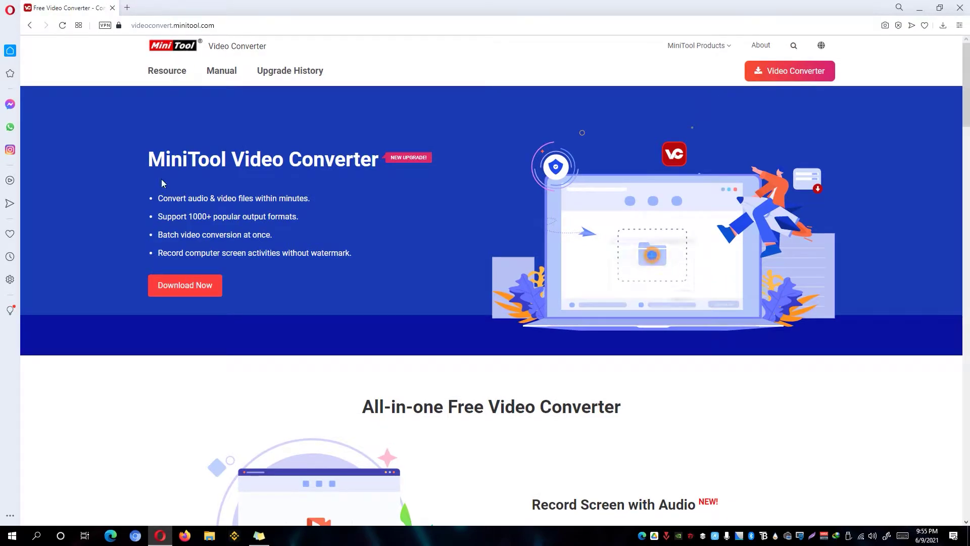
- Download the vc-setup.exe installer to Downloads and launch it
left_click(186, 295)
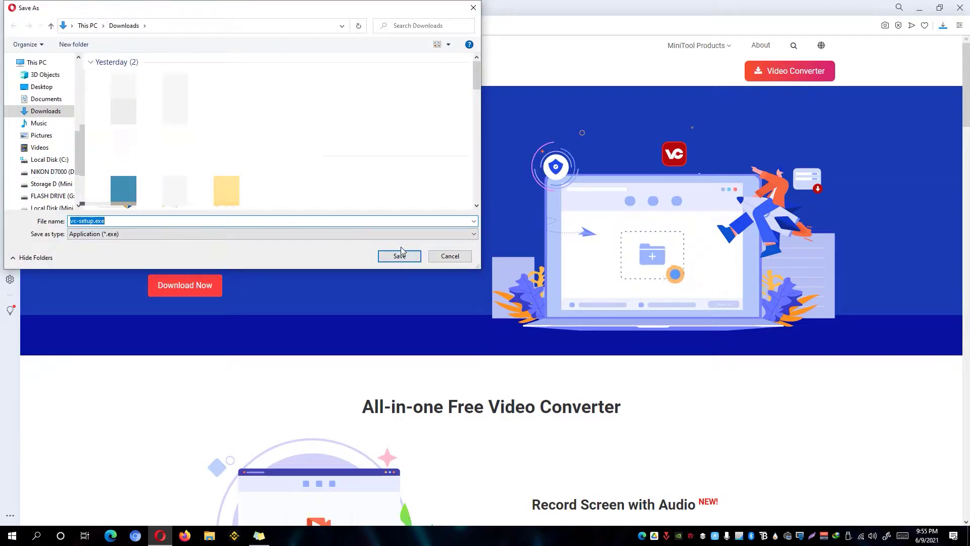
left_click(400, 252)
left_click(795, 67)
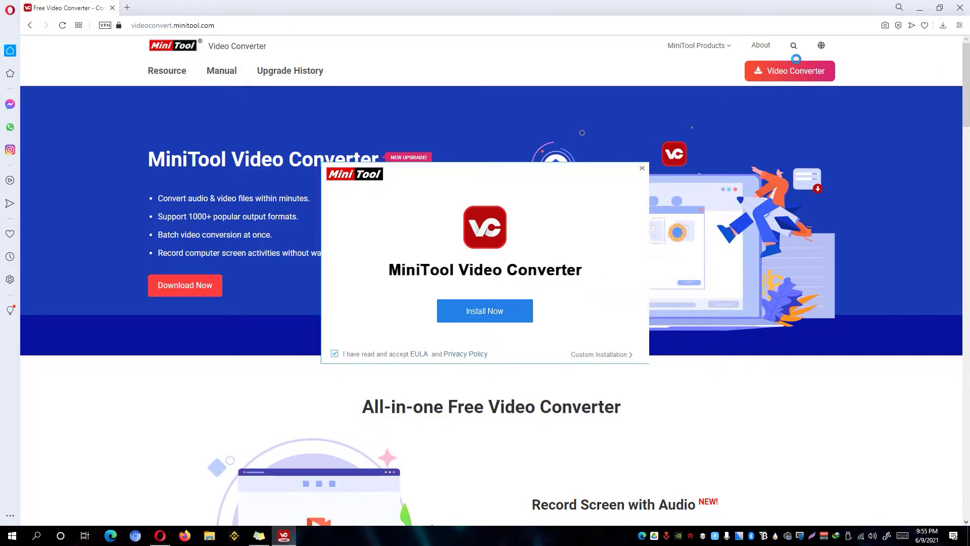
- Start installation, decline removing the previous version, and show the desktop
key("Return")
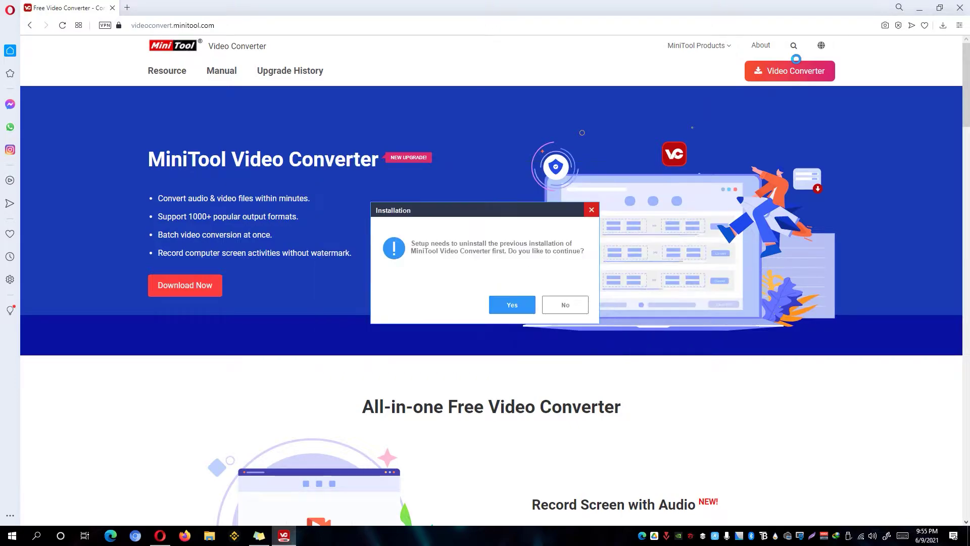
key("Return")
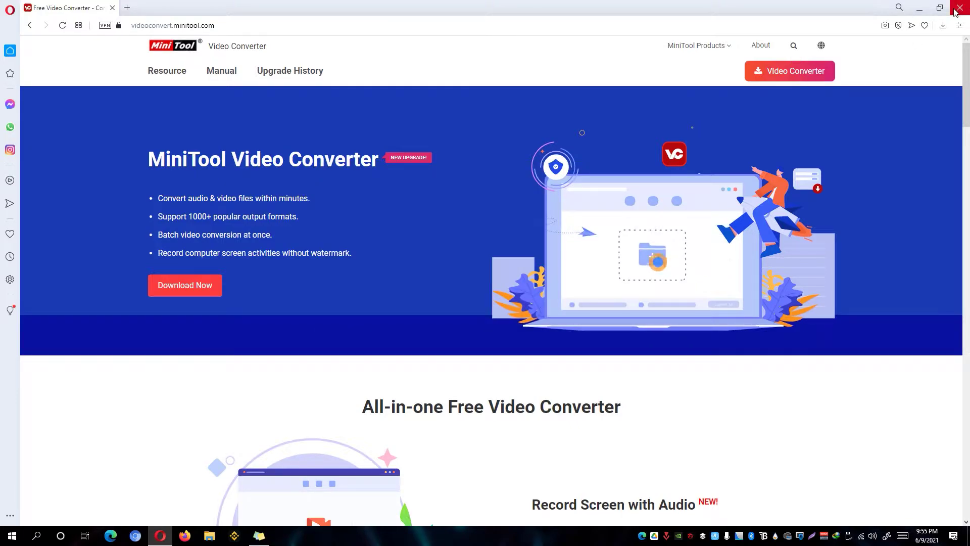
key("super+d")
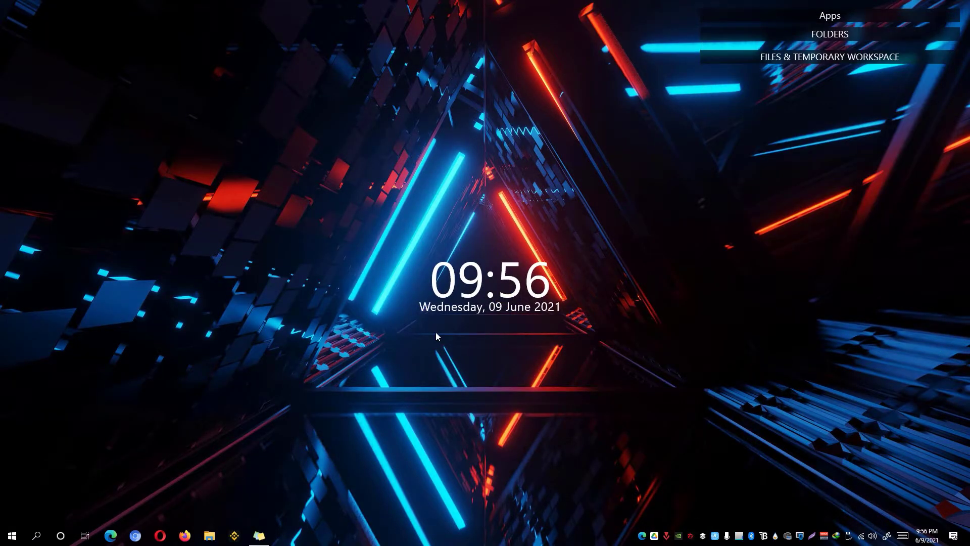
- Launch MiniTool Video Converter by searching 'video converter' from the Start menu
left_click(11, 536)
type("video converter")
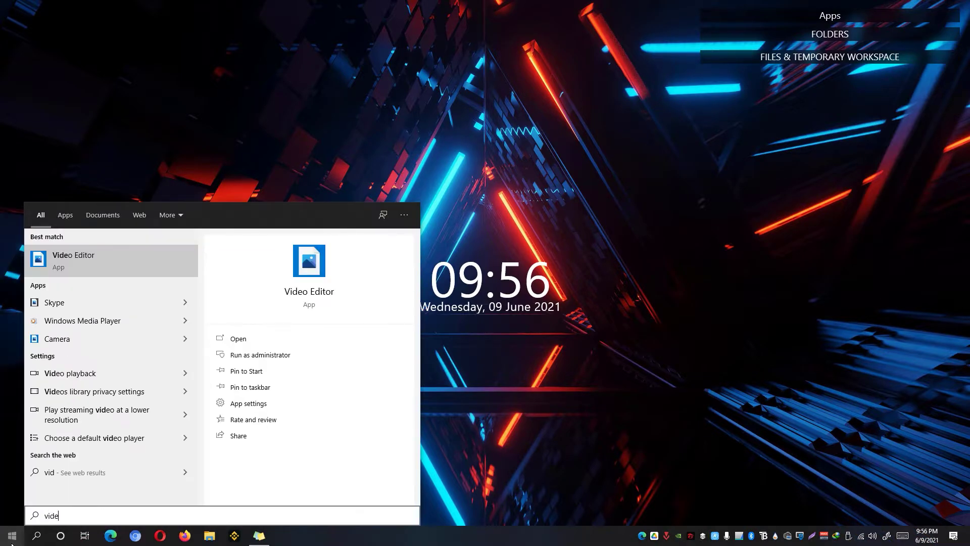
key("Return")
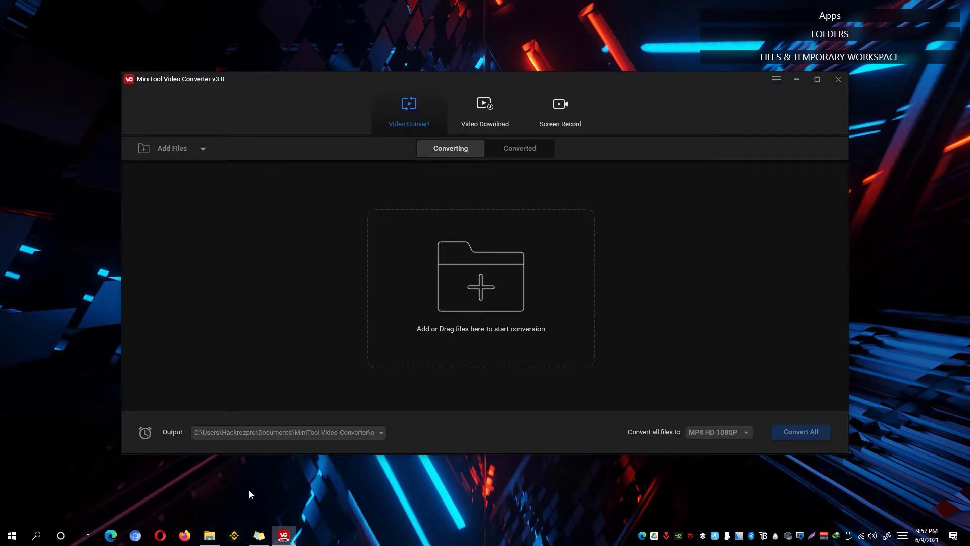
left_click(209, 536)
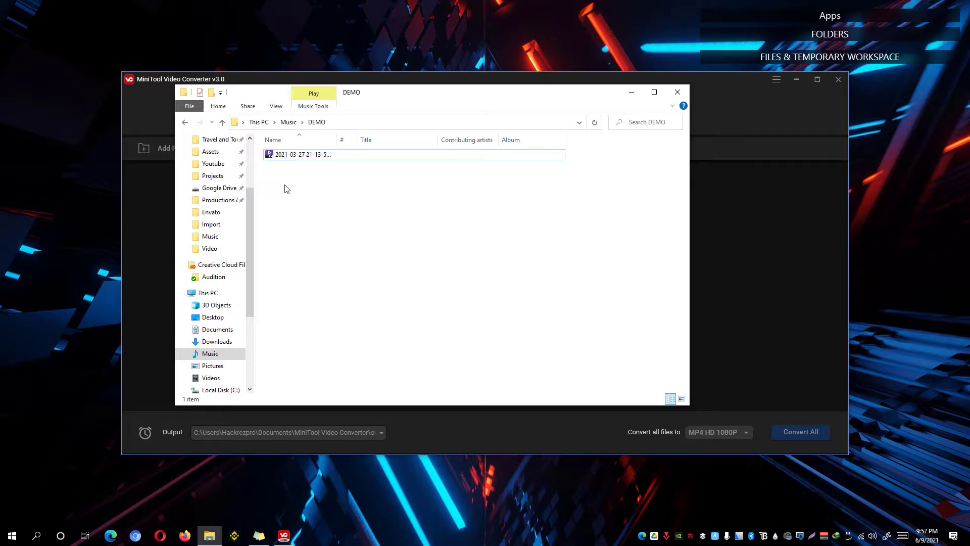
left_click(331, 155)
left_click_drag(359, 99, 534, 262)
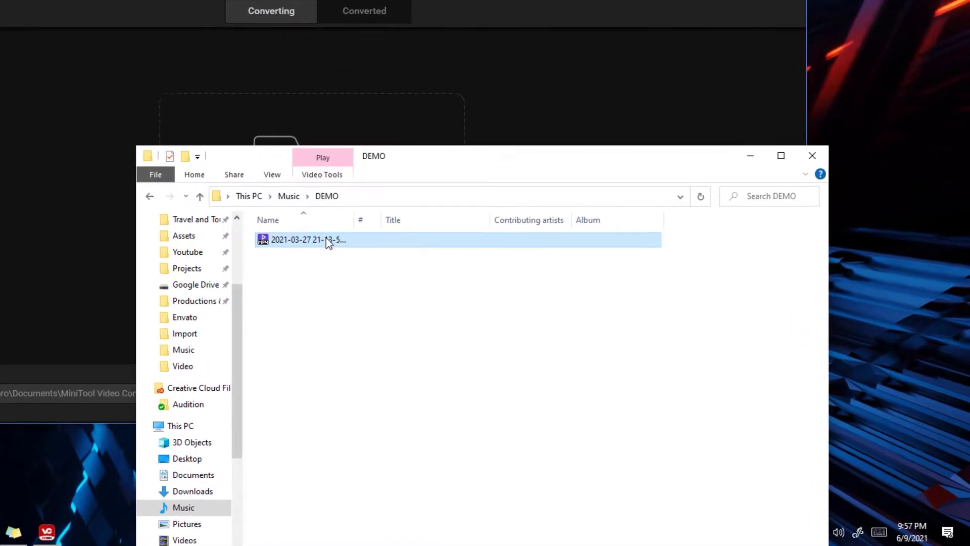
left_click_drag(494, 319, 437, 204)
left_click(126, 298)
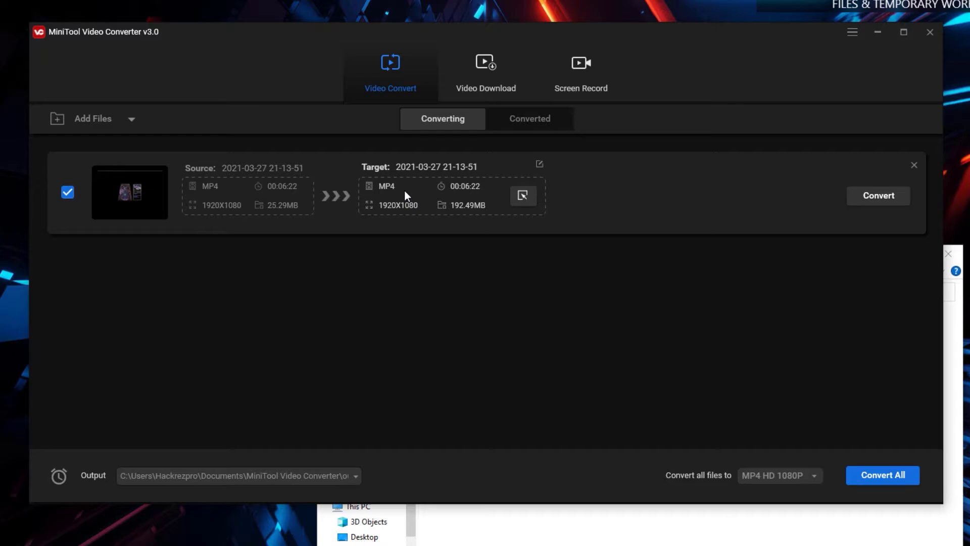
- Set the clip's output to MP3 High Quality 320kbps and convert it
left_click(528, 201)
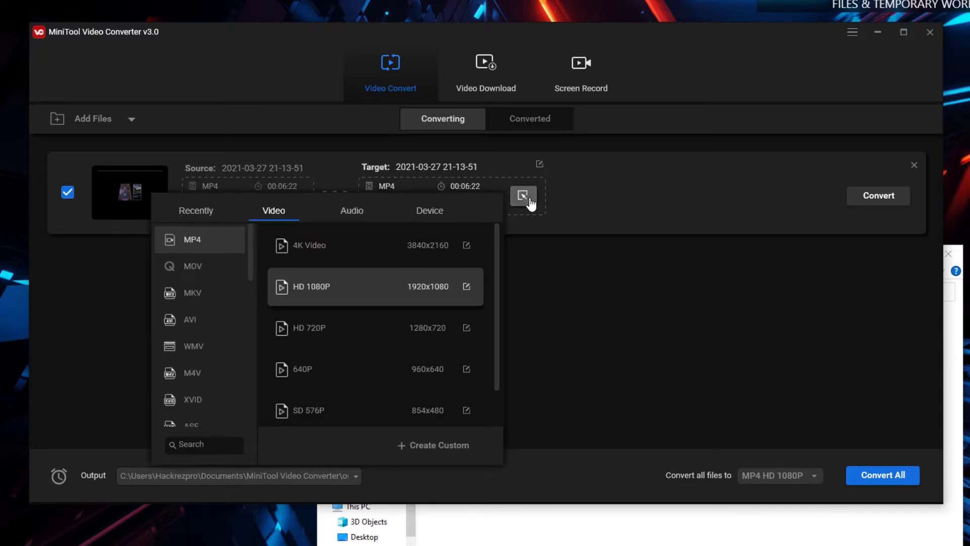
left_click(351, 211)
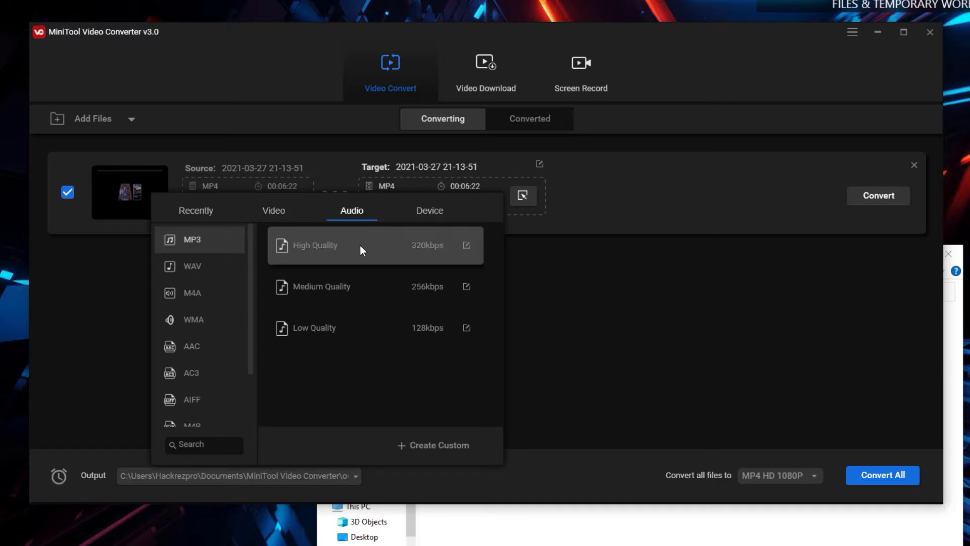
left_click(311, 259)
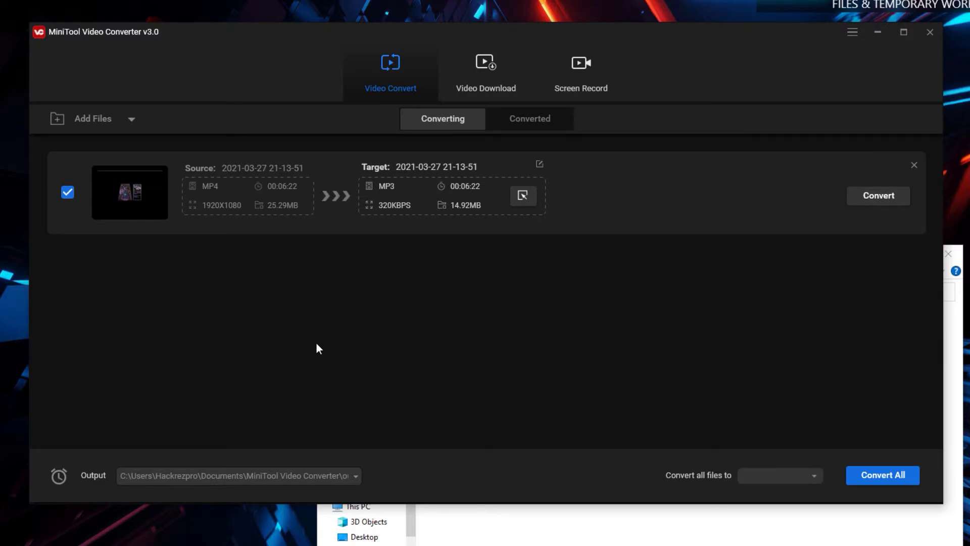
left_click(892, 485)
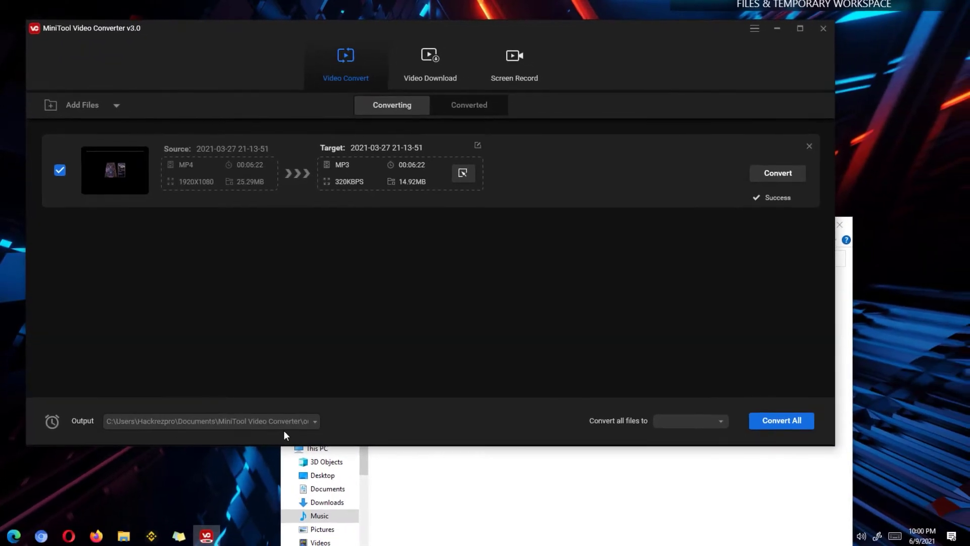
left_click(442, 482)
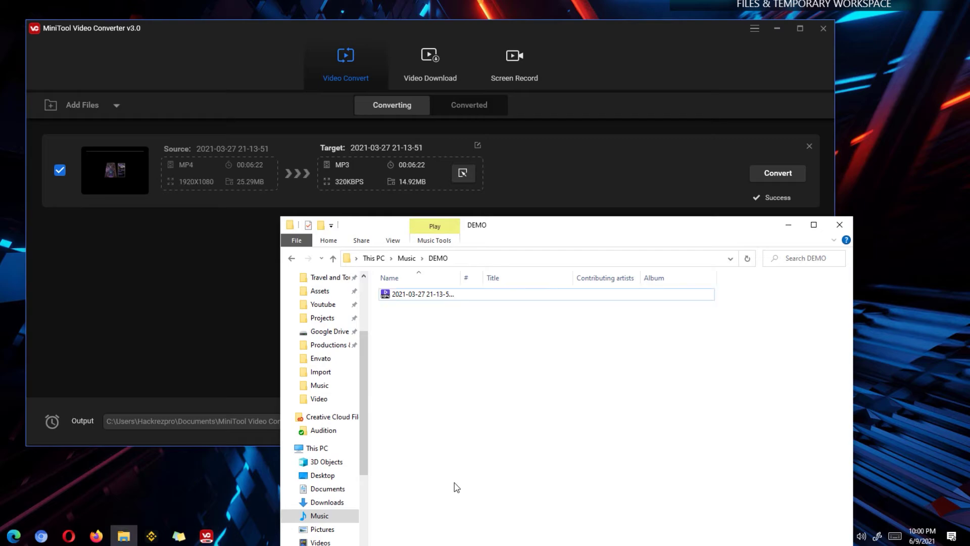
left_click(344, 489)
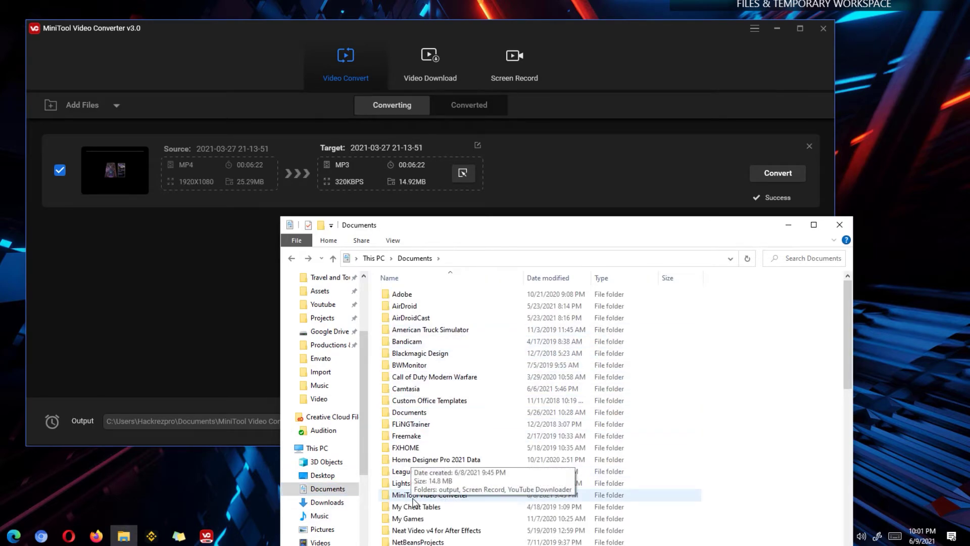
double_click(444, 499)
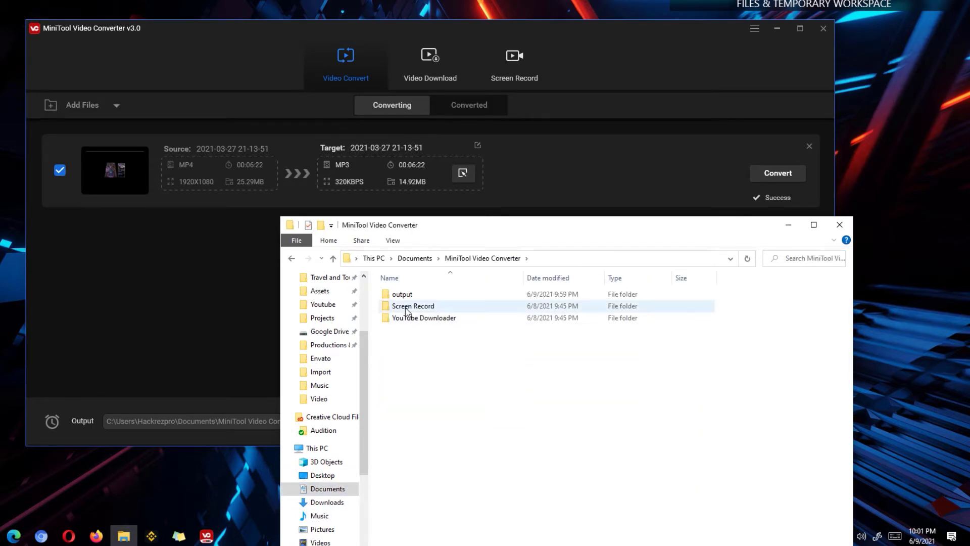
double_click(426, 295)
left_click(446, 302)
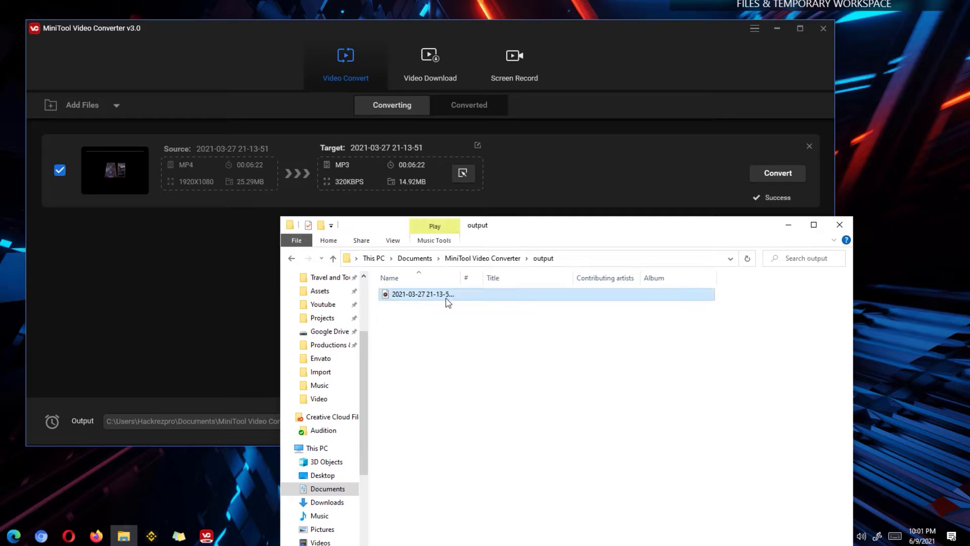
left_click_drag(478, 228, 486, 172)
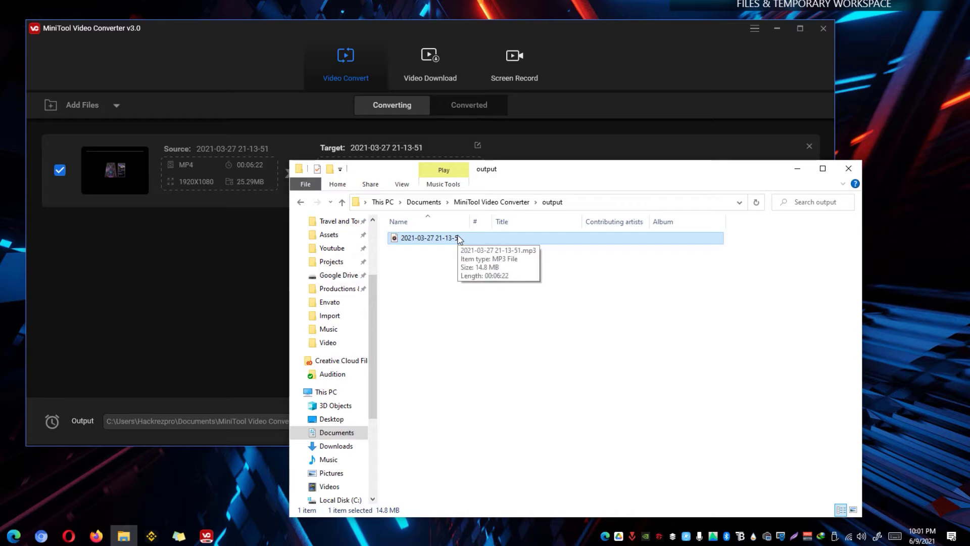
left_click(849, 168)
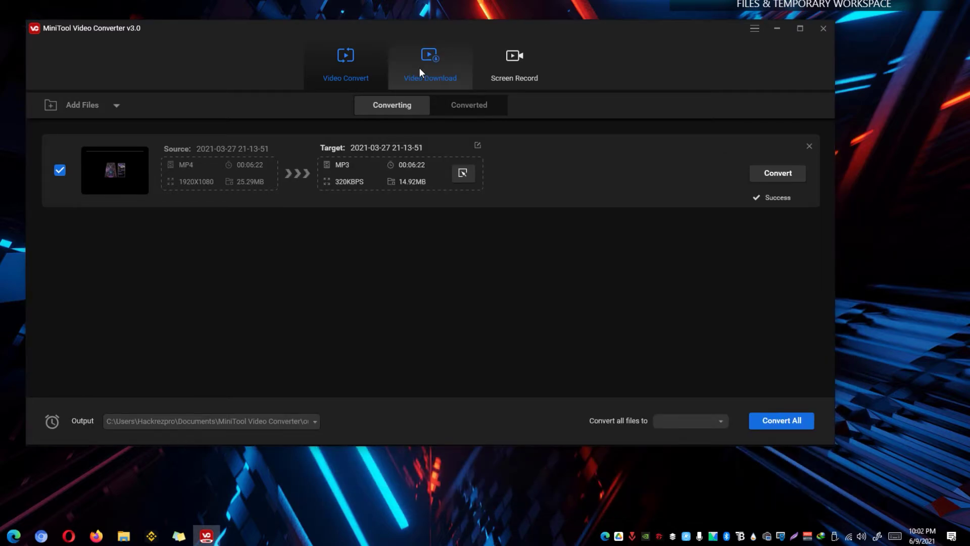
- Open the Video Download tab and scroll through the YouTube home page
left_click(419, 68)
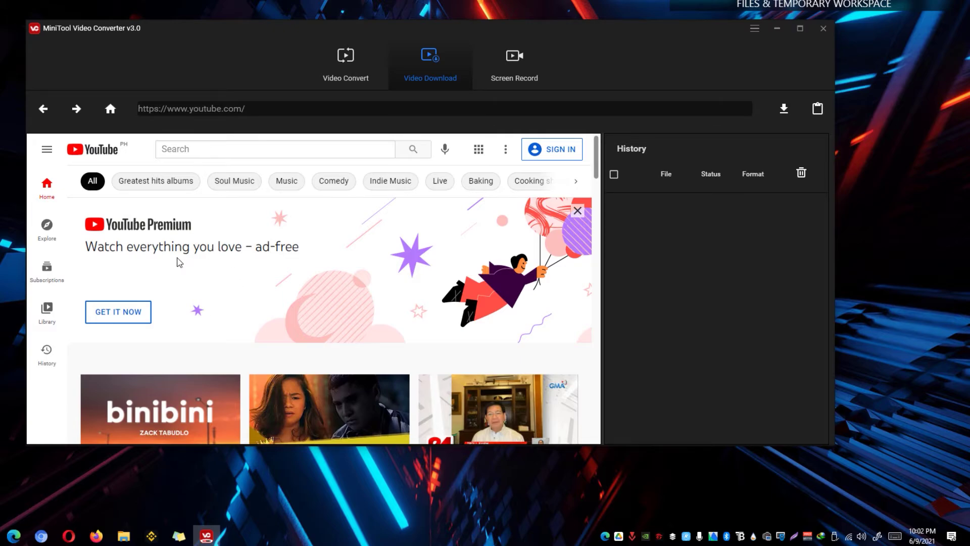
scroll(170, 266, "down", 3)
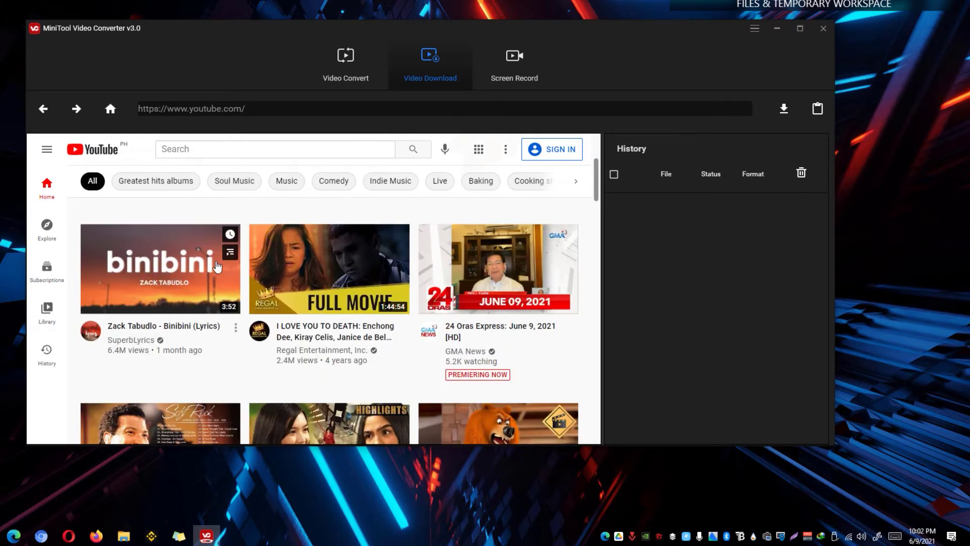